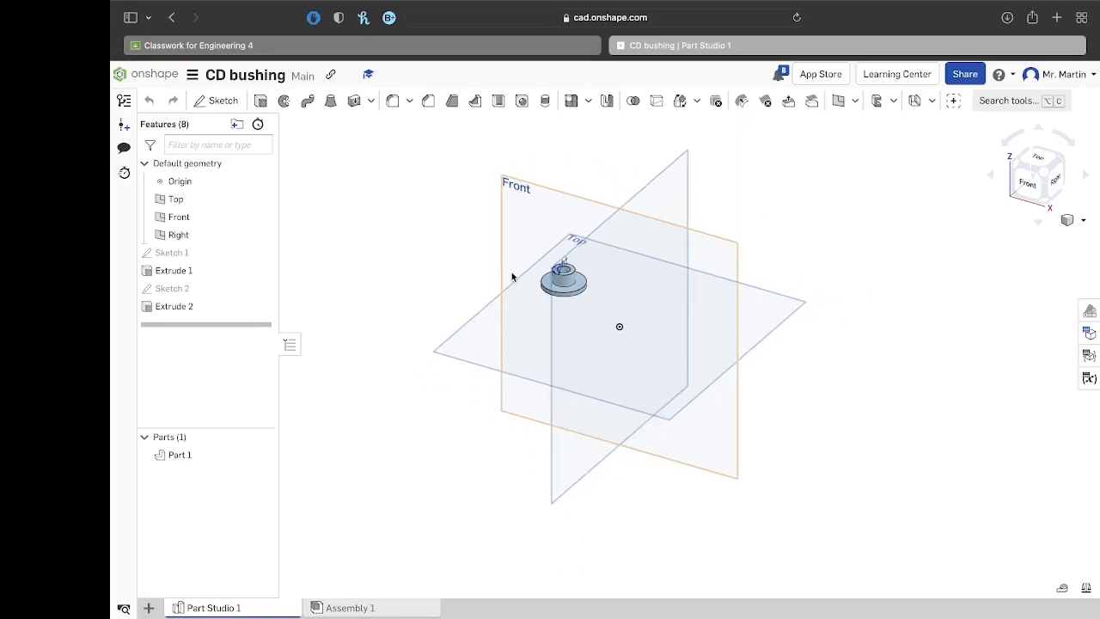
pyautogui.moveTo(497, 325); pyautogui.dragTo(449, 325, button='middle')
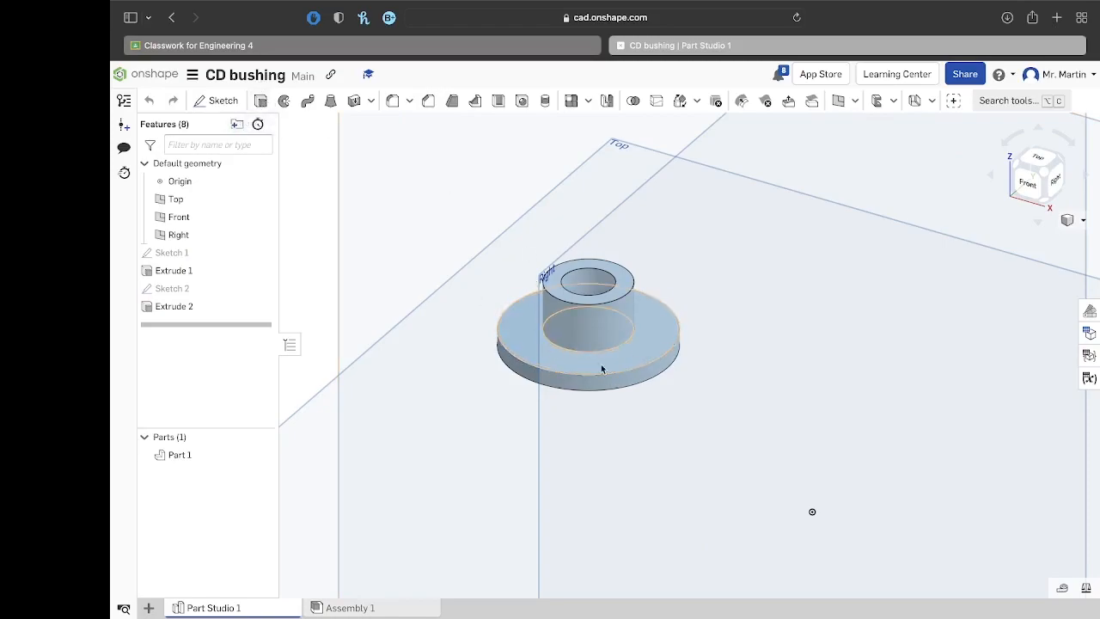
pyautogui.moveTo(530, 393); pyautogui.dragTo(544, 405, button='right')
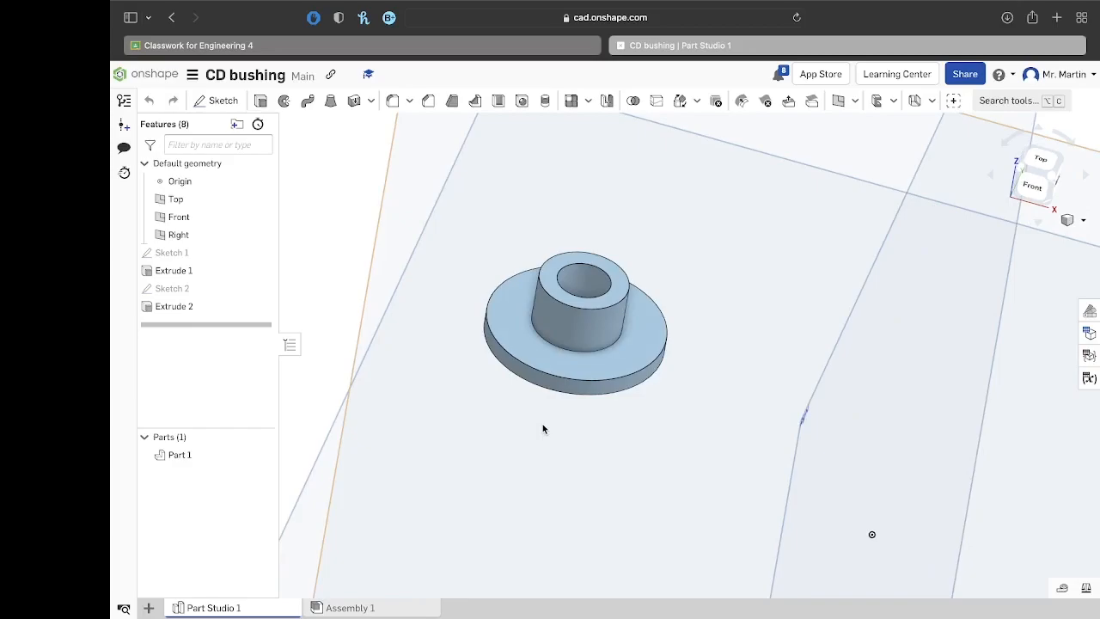
pyautogui.moveTo(589, 429); pyautogui.dragTo(584, 420, button='right')
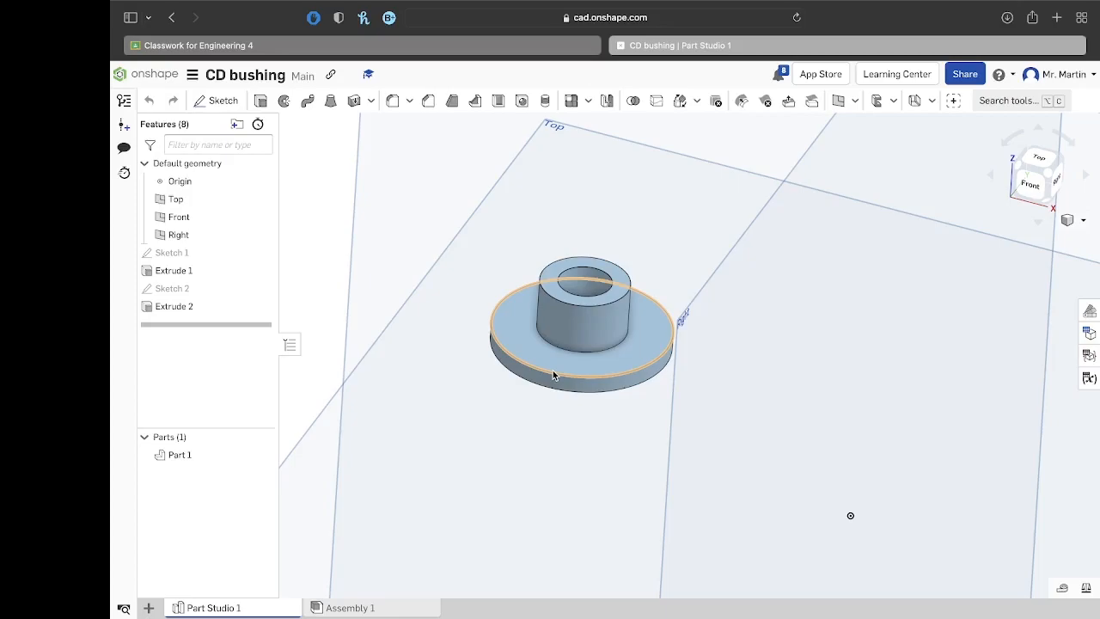
pyautogui.moveTo(489, 413); pyautogui.dragTo(515, 386, button='middle')
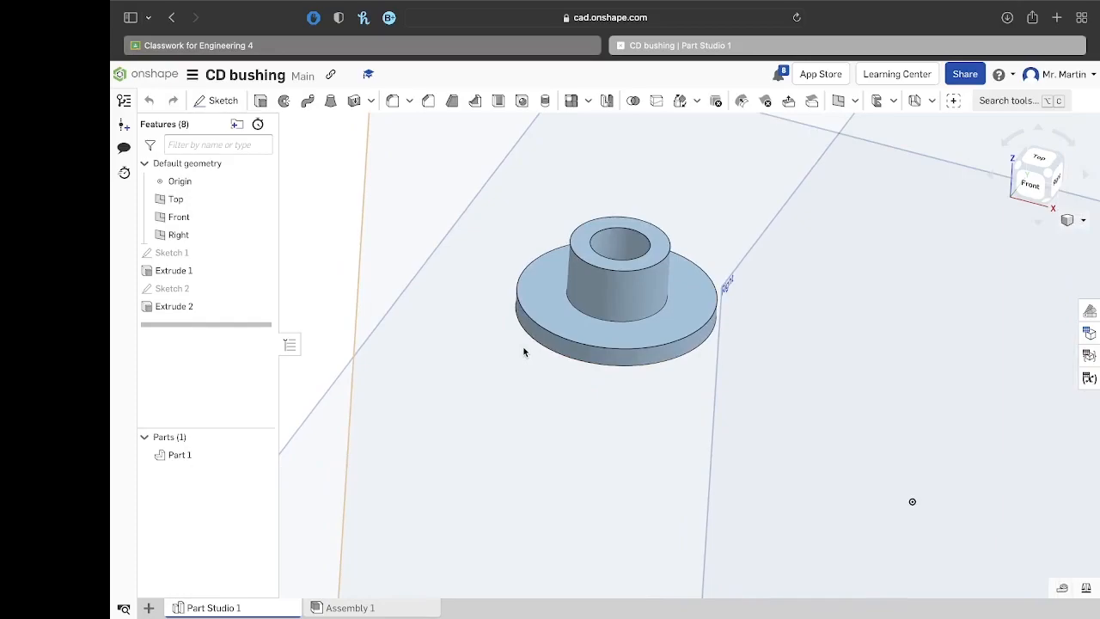
pyautogui.scroll(-3, 522, 345)
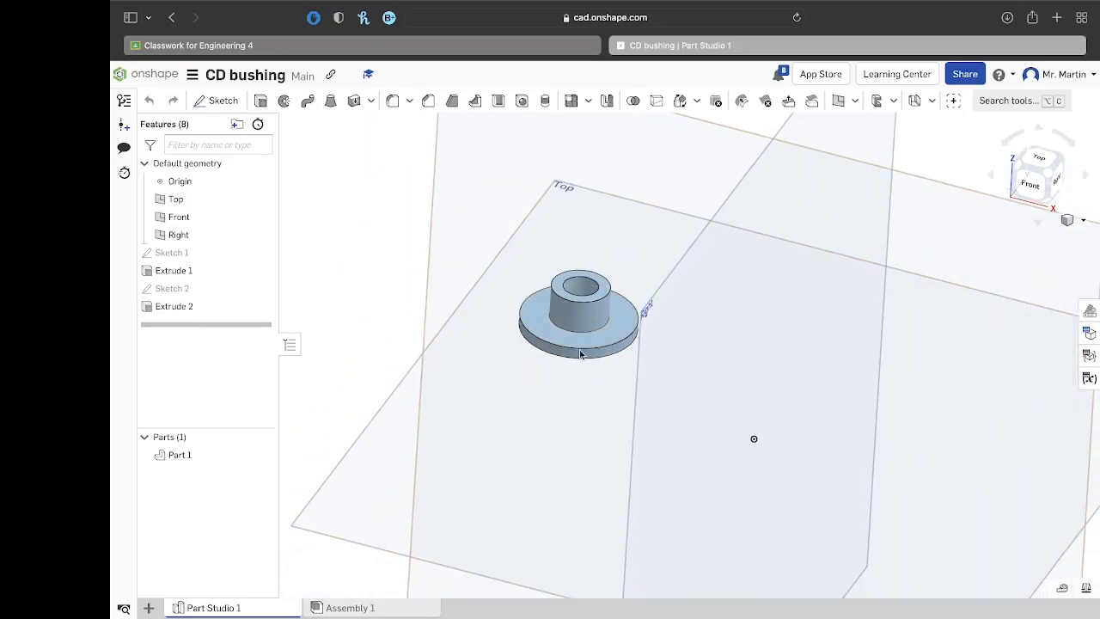
pyautogui.moveTo(563, 395); pyautogui.dragTo(555, 375, button='middle')
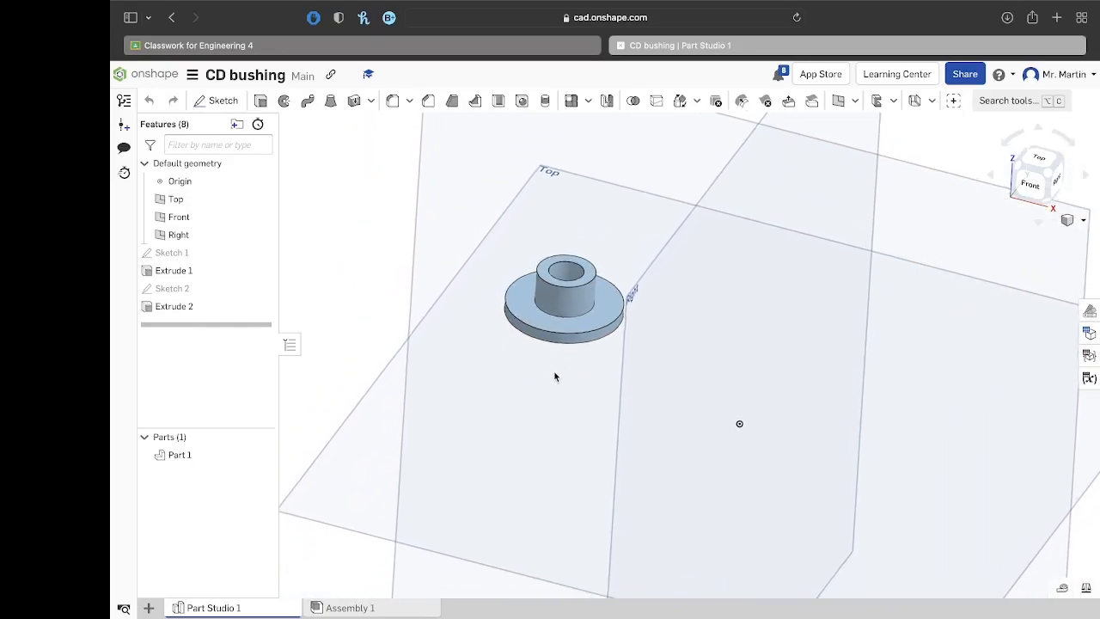
# Start an export of Part Studio 1 and name the file with the owner's name followed by "Bushing".
pyautogui.moveTo(229, 608)
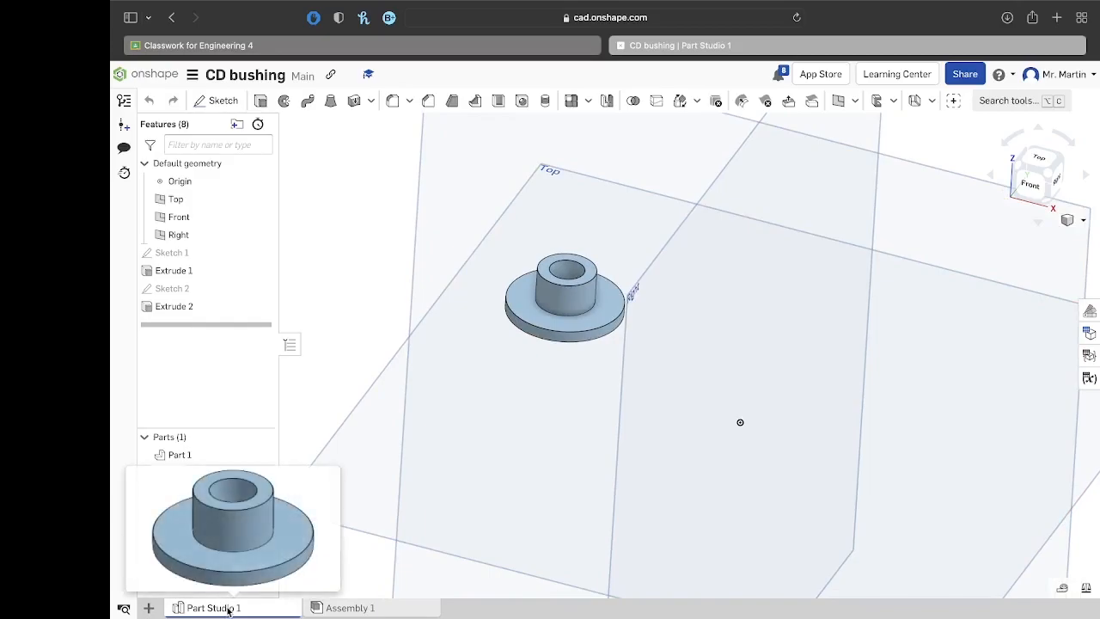
pyautogui.rightClick(228, 608)
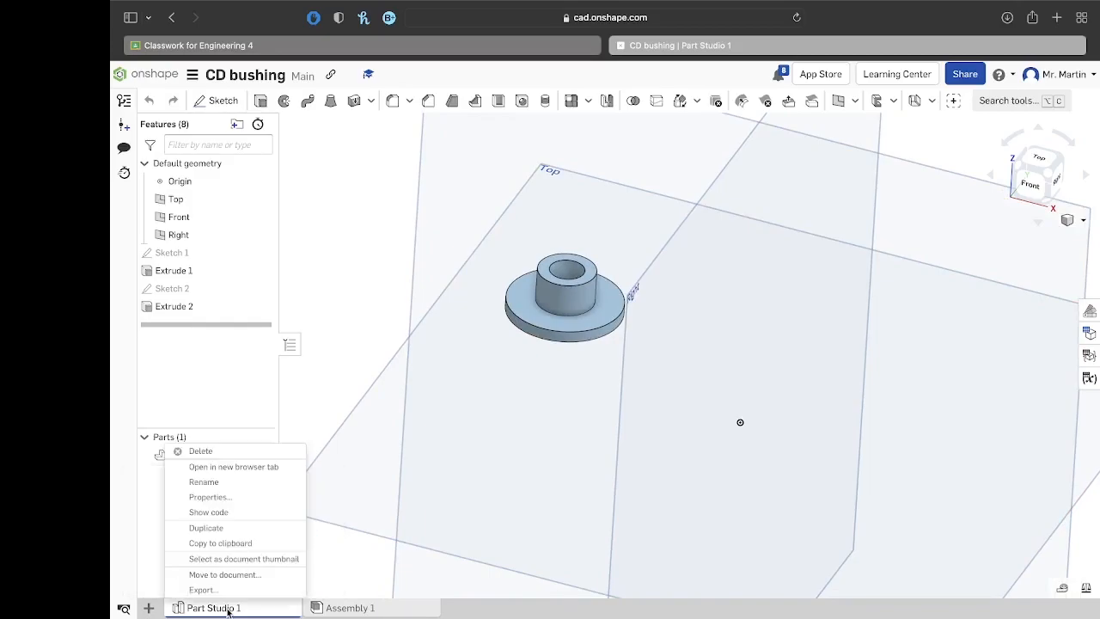
pyautogui.click(222, 592)
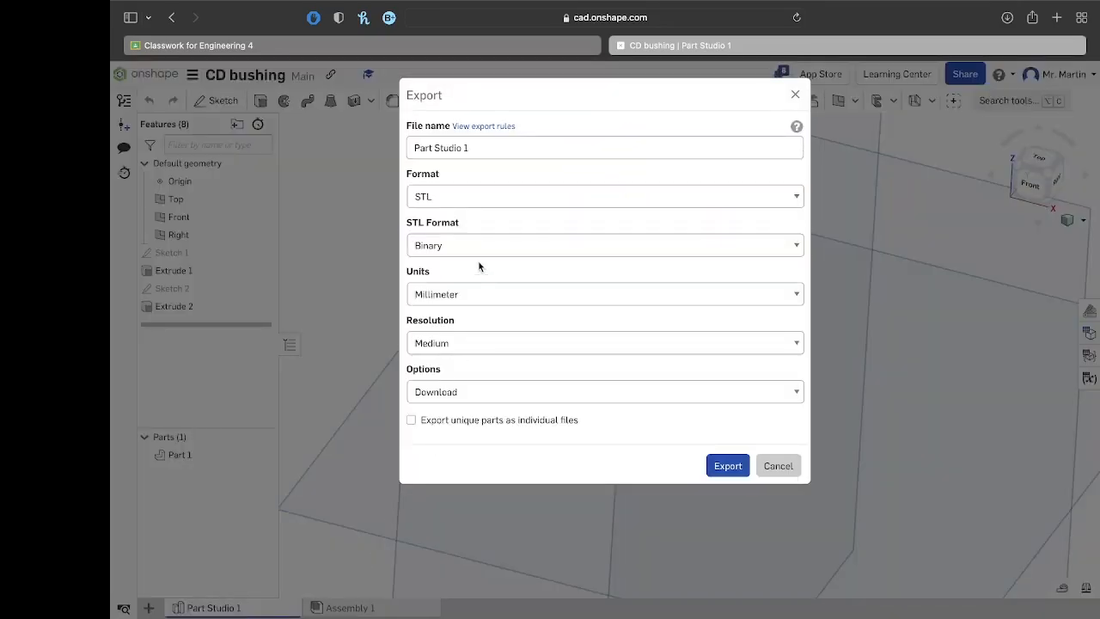
pyautogui.moveTo(490, 143); pyautogui.dragTo(416, 148)
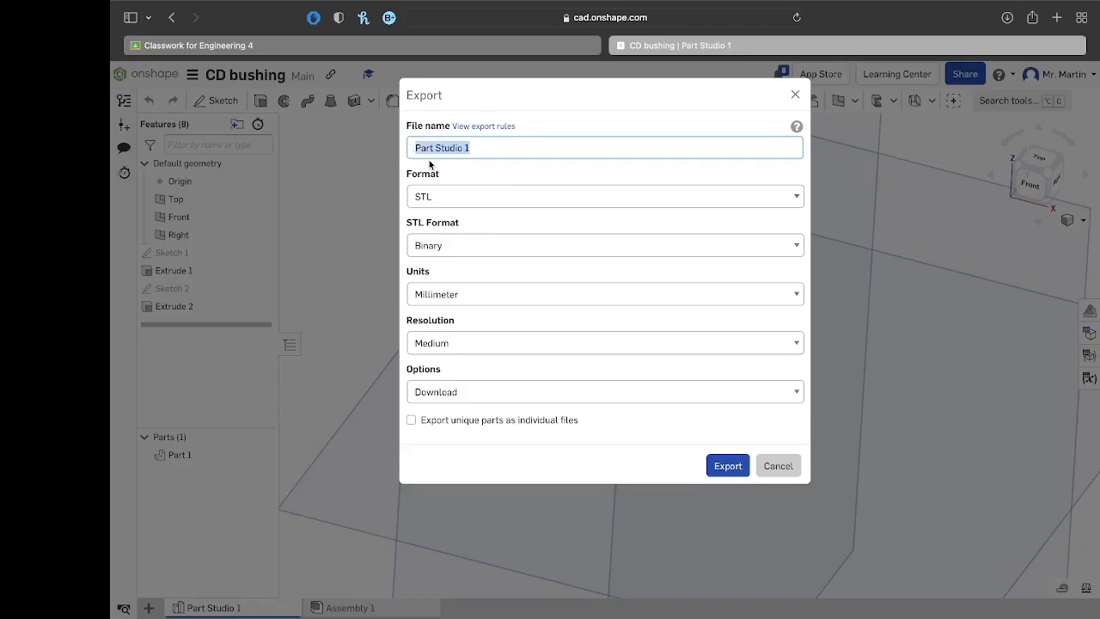
pyautogui.press('BackSpace')
pyautogui.write('Mr')
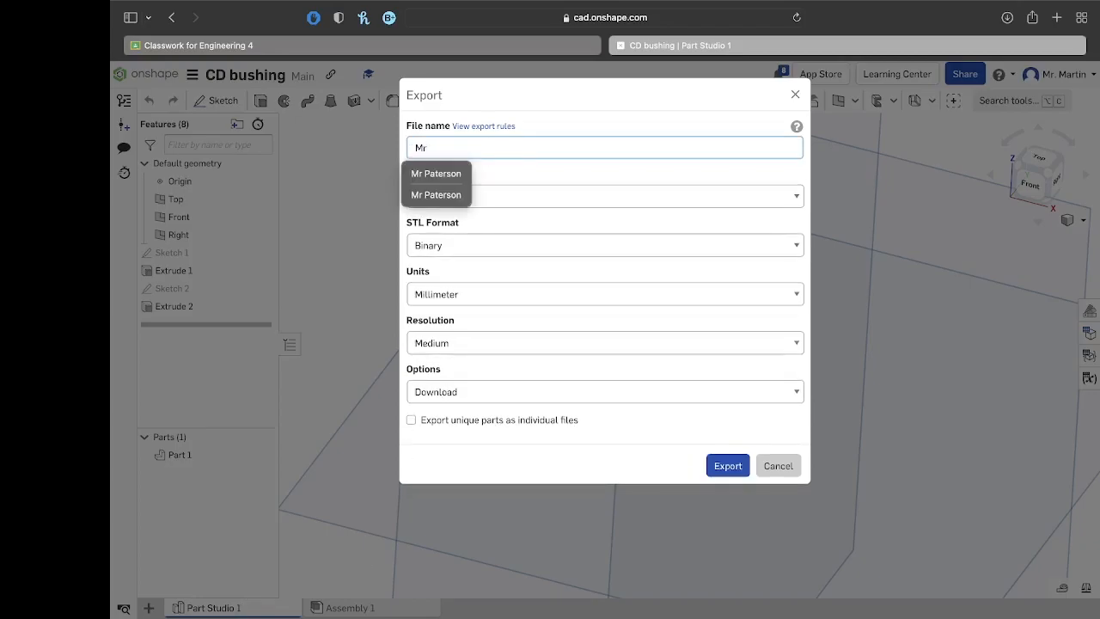
pyautogui.write('Martin')
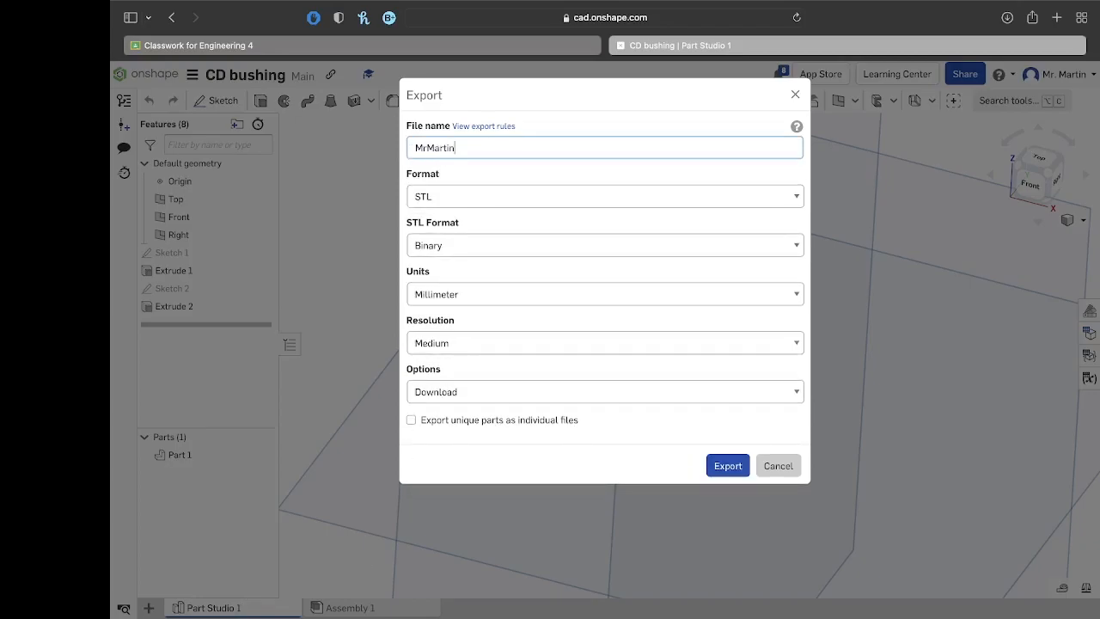
pyautogui.write(' Bushign')
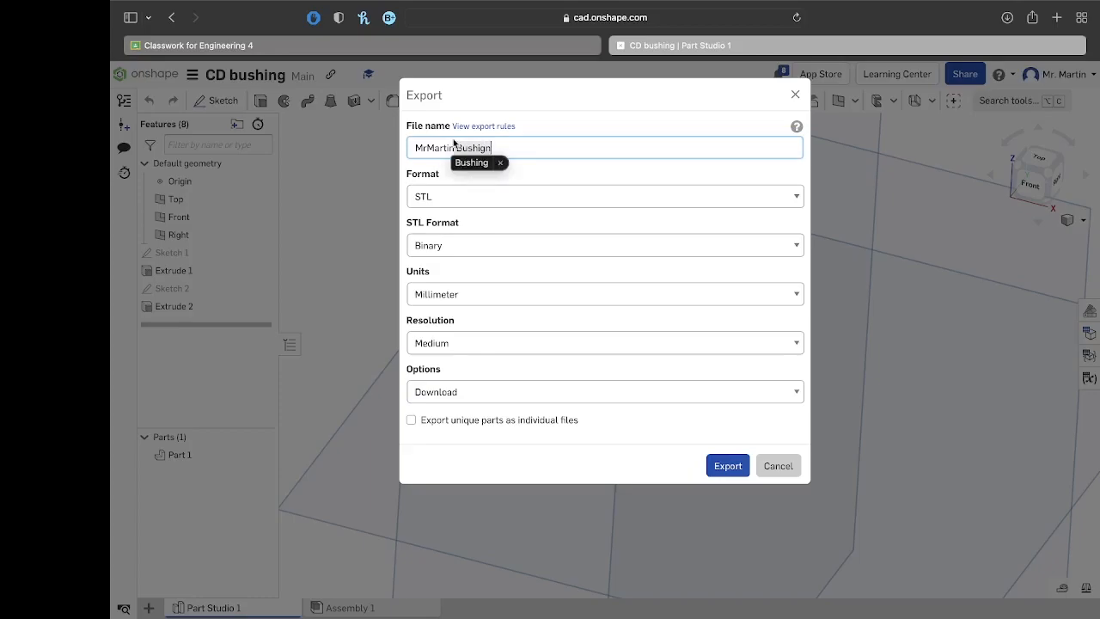
pyautogui.click(481, 167)
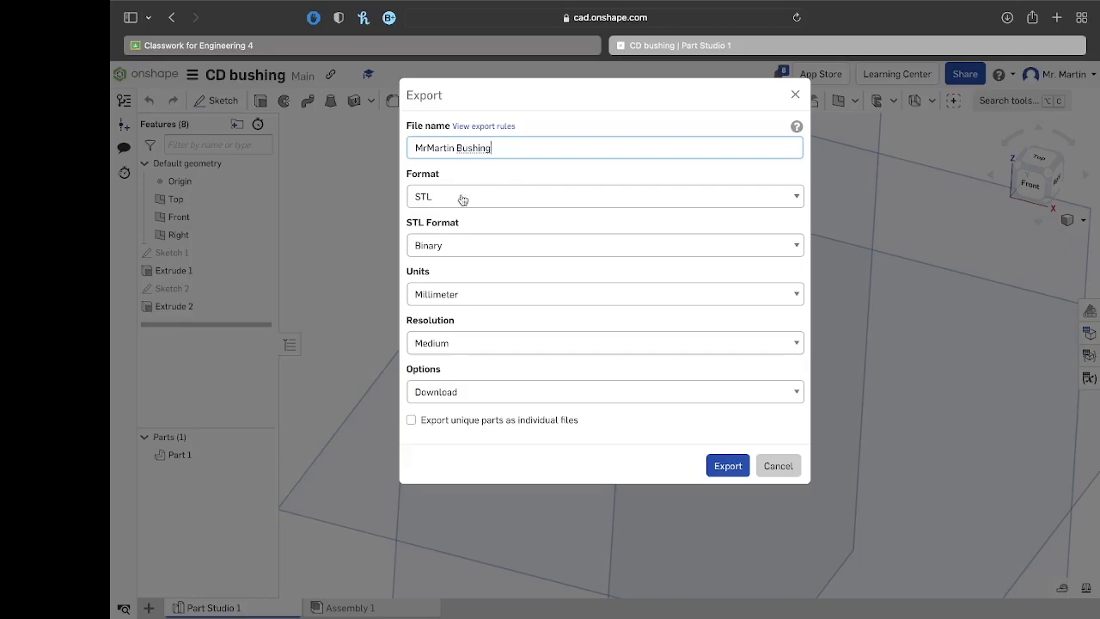
# Export the part studio as an STL file with millimeter units.
pyautogui.click(463, 198)
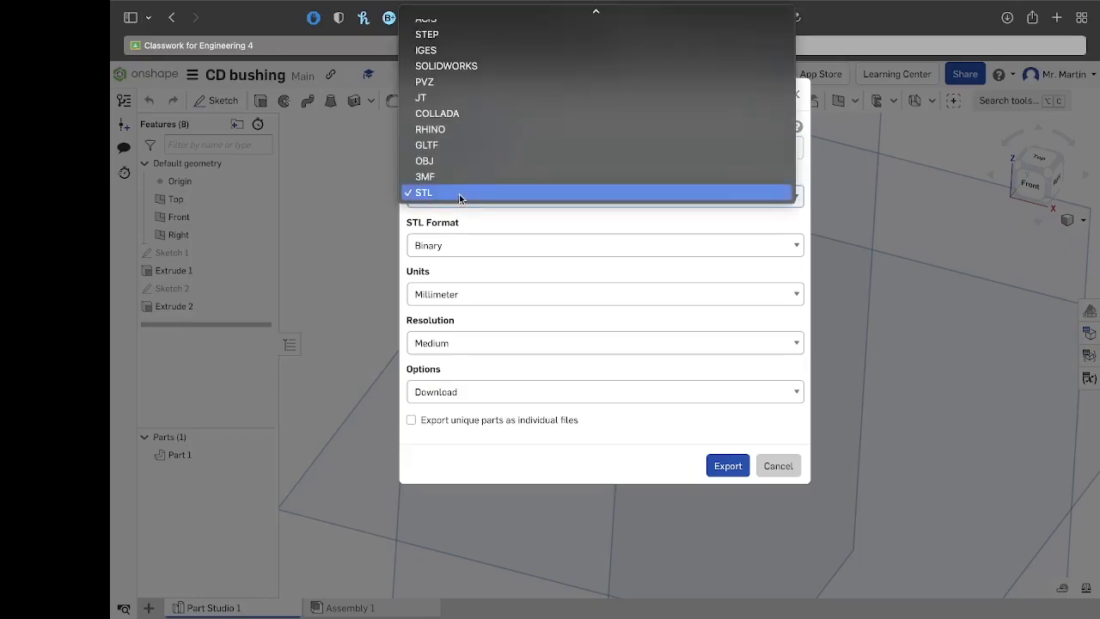
pyautogui.click(459, 194)
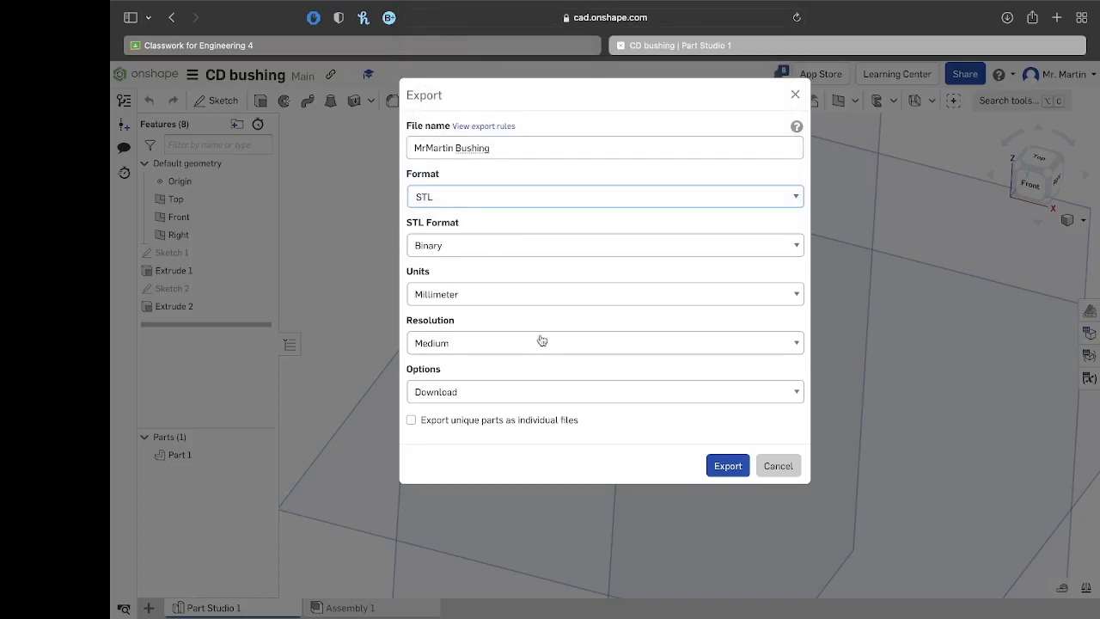
pyautogui.click(474, 298)
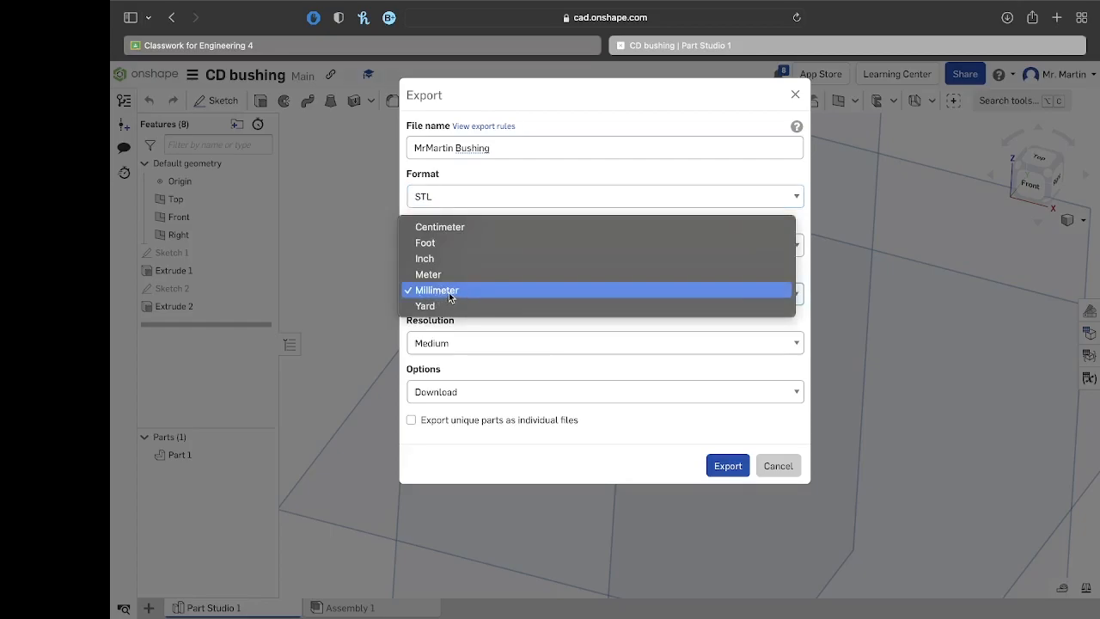
pyautogui.click(451, 296)
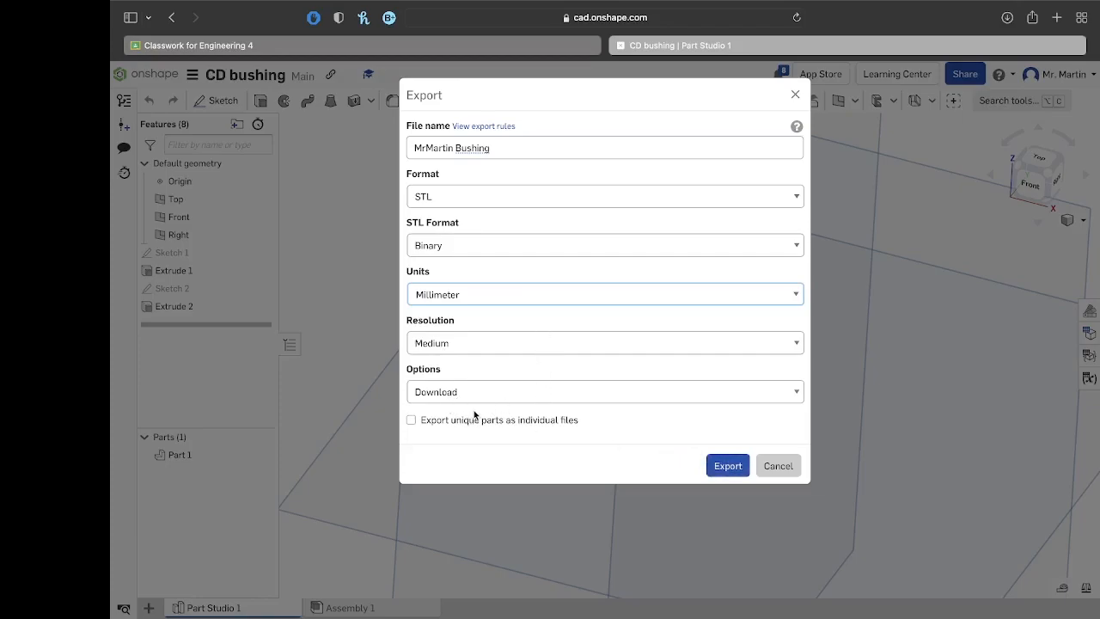
pyautogui.click(732, 466)
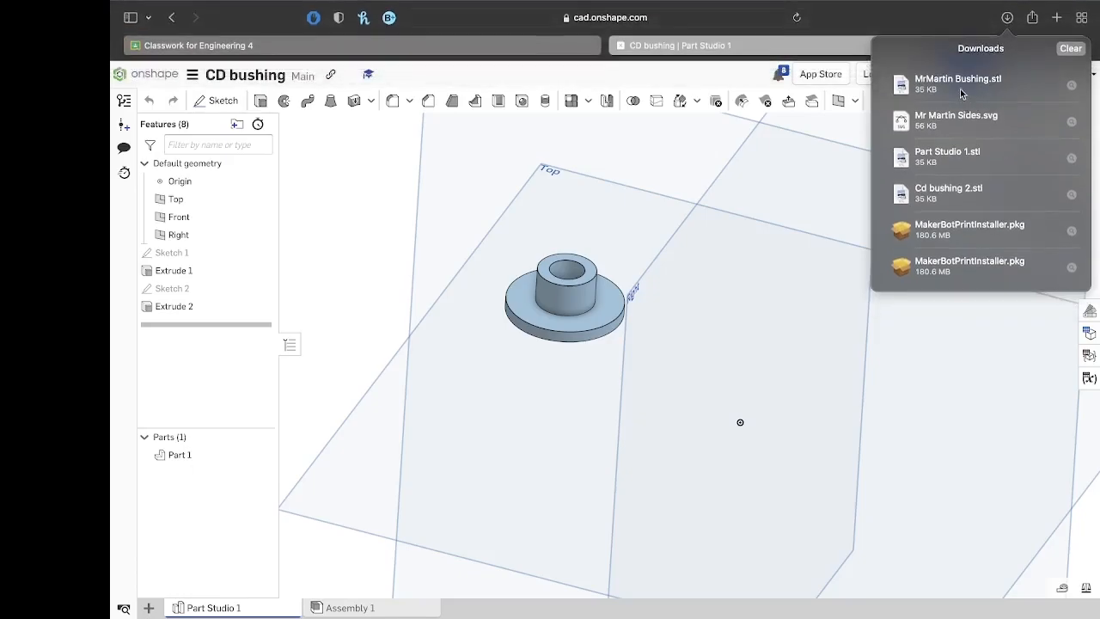
pyautogui.click(336, 268)
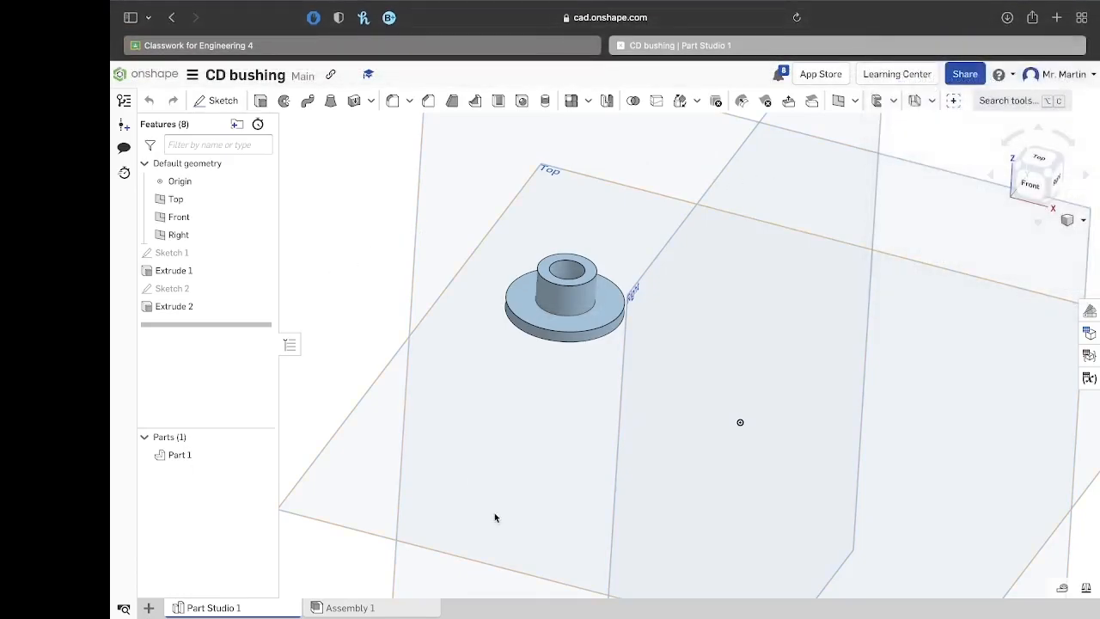
# Switch to MakerBot Print and add an unconnected Replicator+ as the printer for exporting files.
pyautogui.moveTo(534, 614)
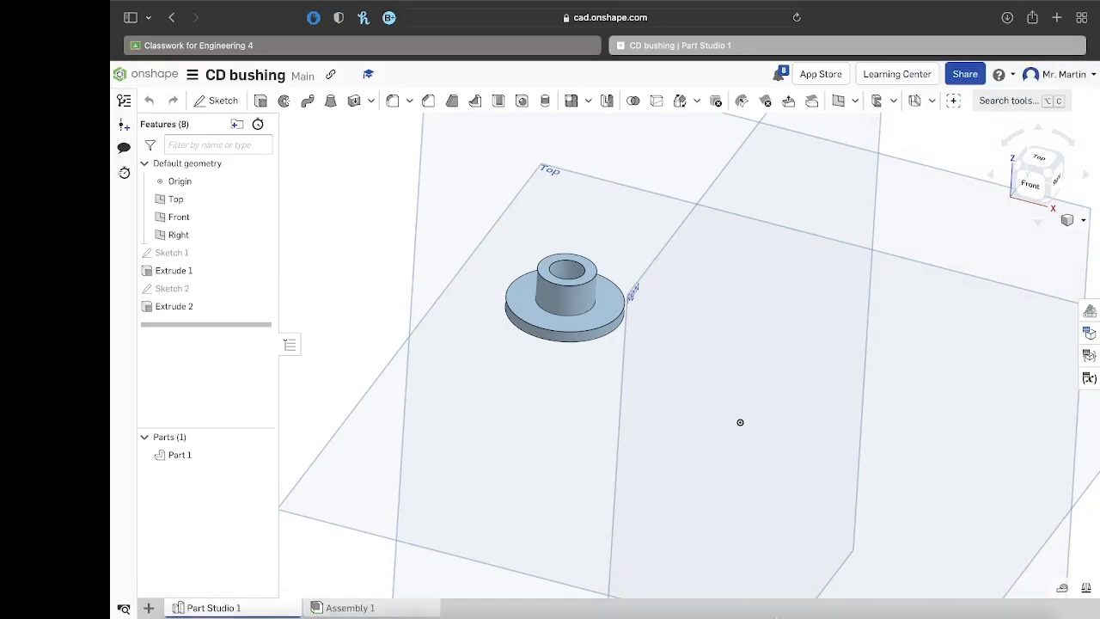
pyautogui.moveTo(770, 612)
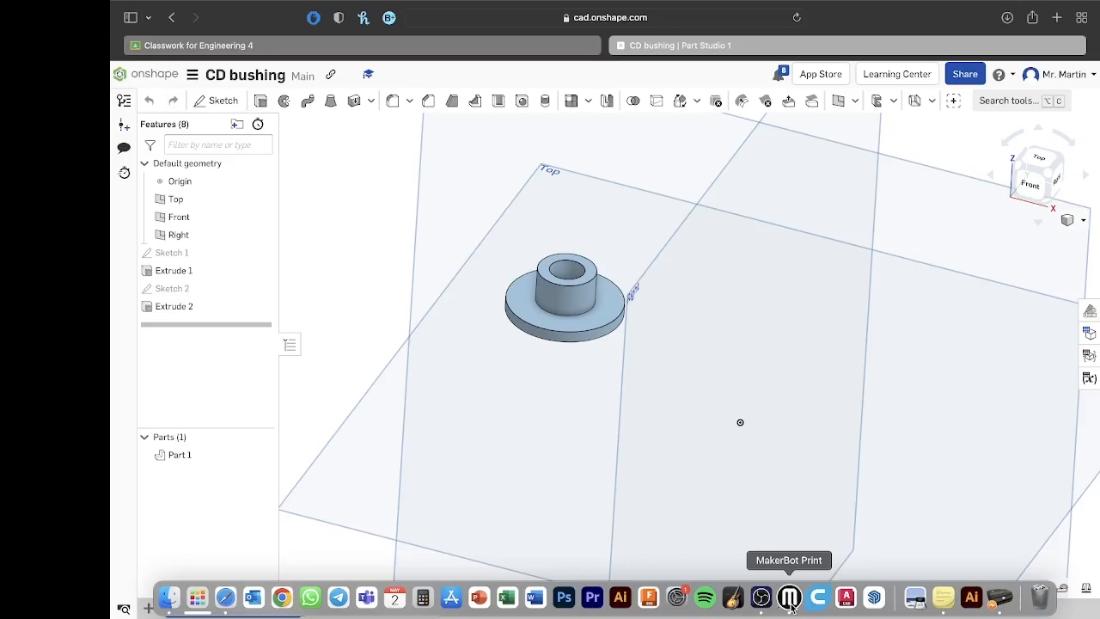
pyautogui.click(790, 598)
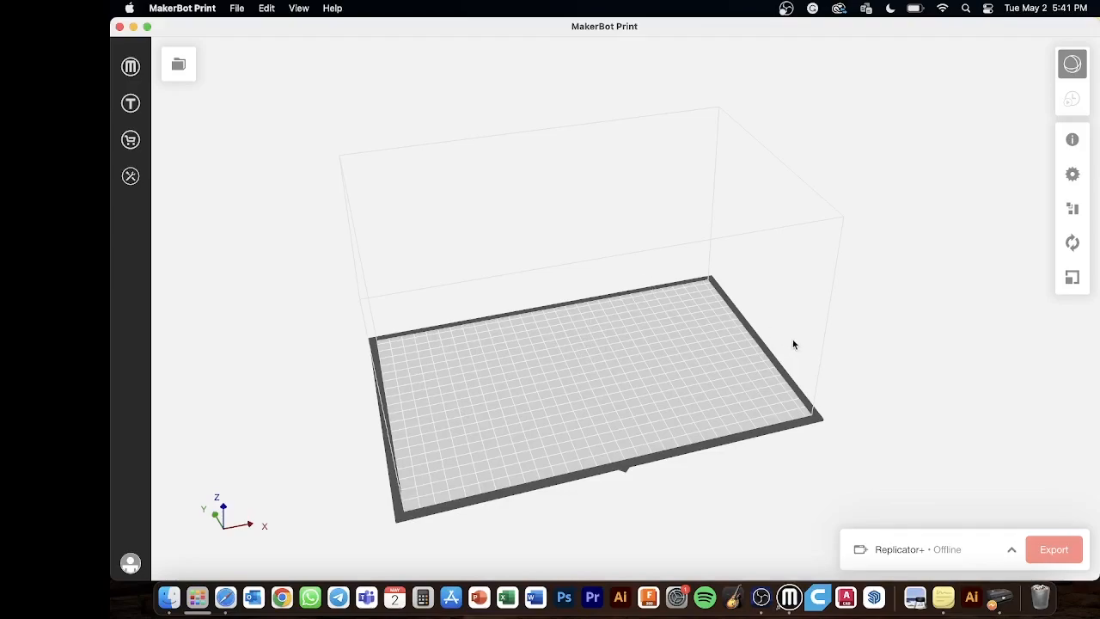
pyautogui.click(1009, 551)
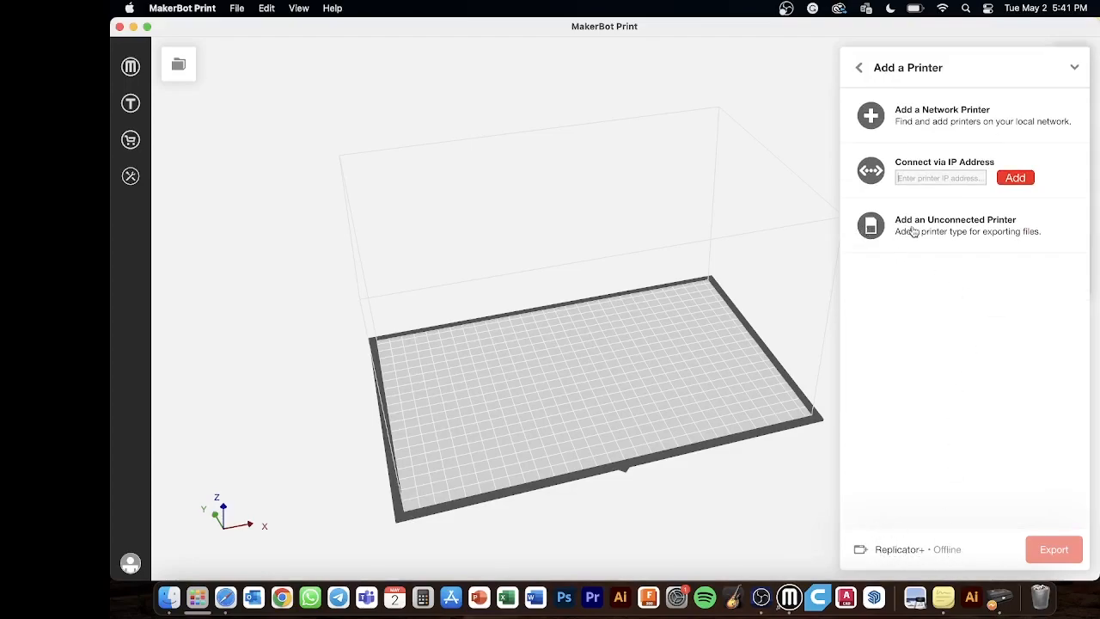
pyautogui.click(999, 231)
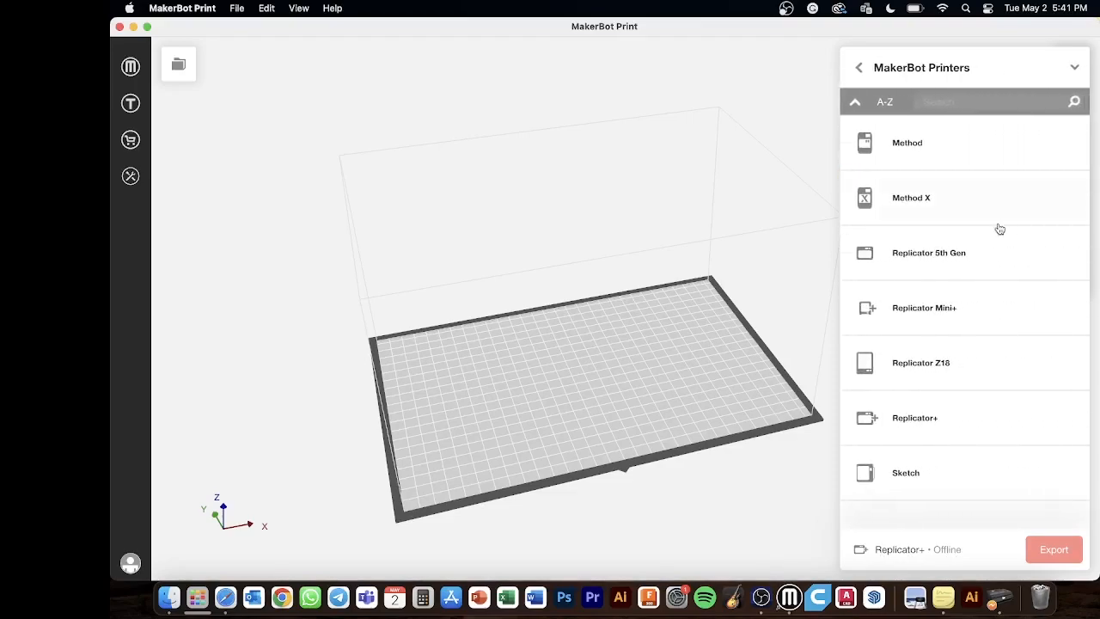
pyautogui.click(964, 423)
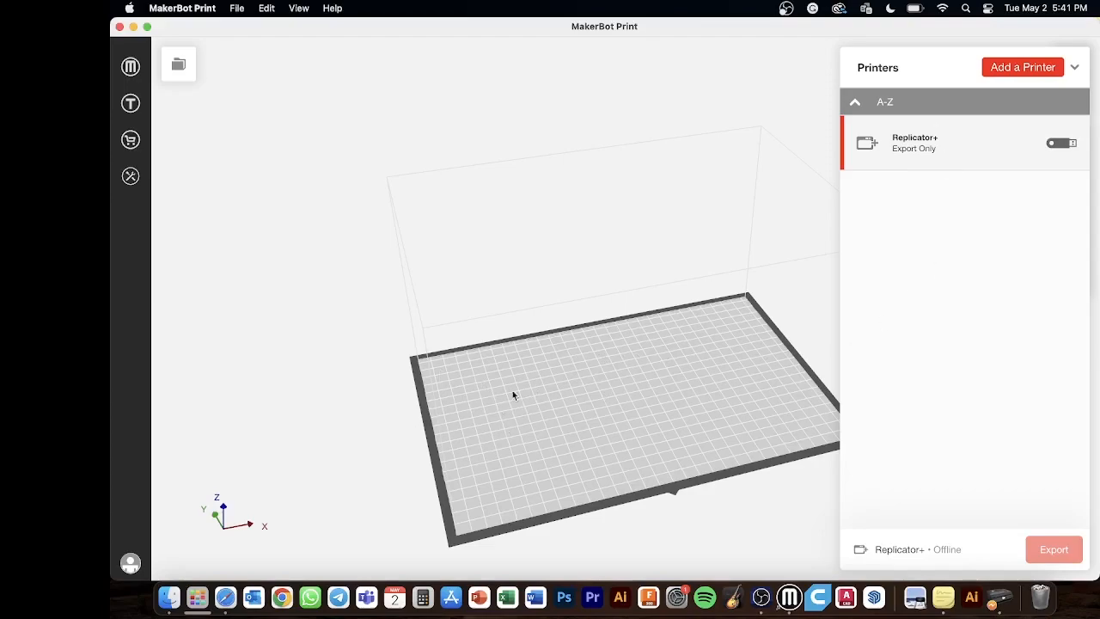
pyautogui.click(1075, 68)
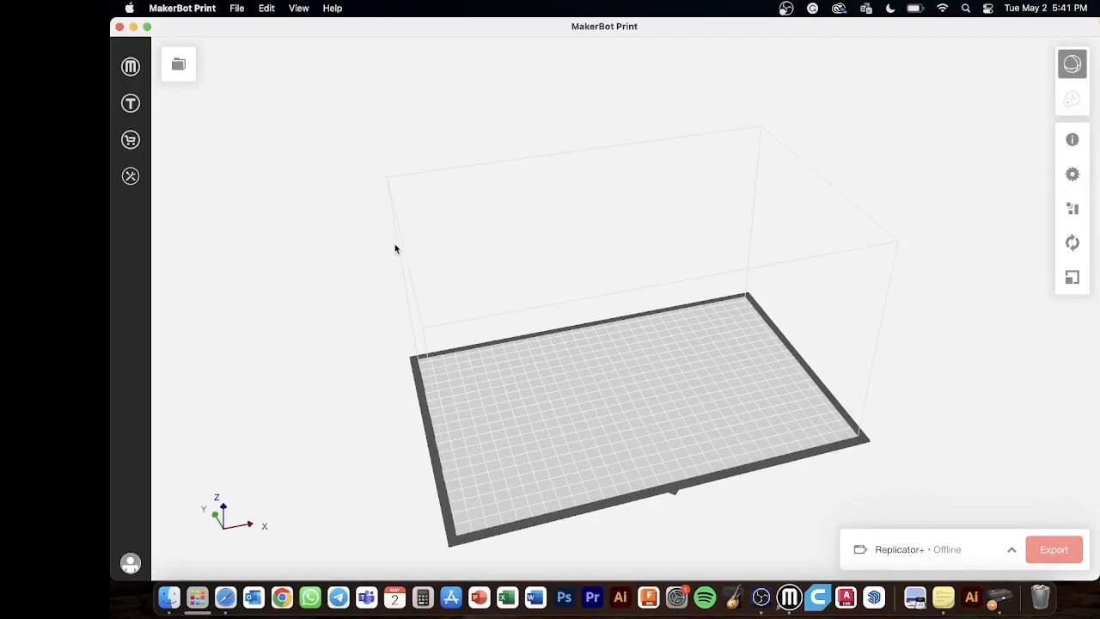
# Add the exported bushing STL, named with the owner's name, from Downloads to the new project's build plate.
pyautogui.click(181, 67)
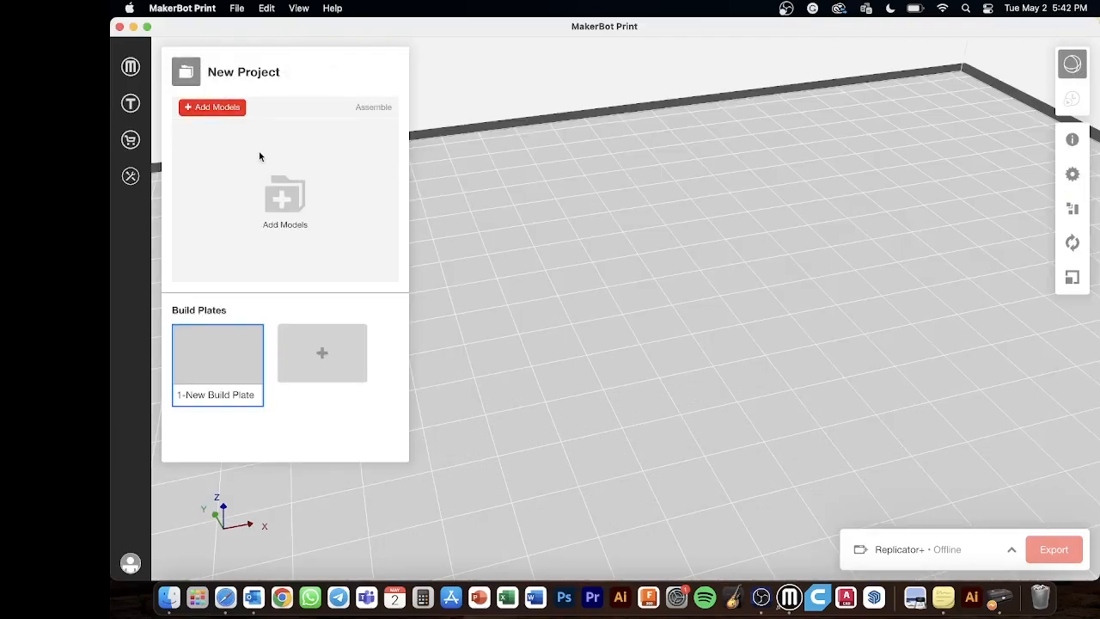
pyautogui.click(218, 108)
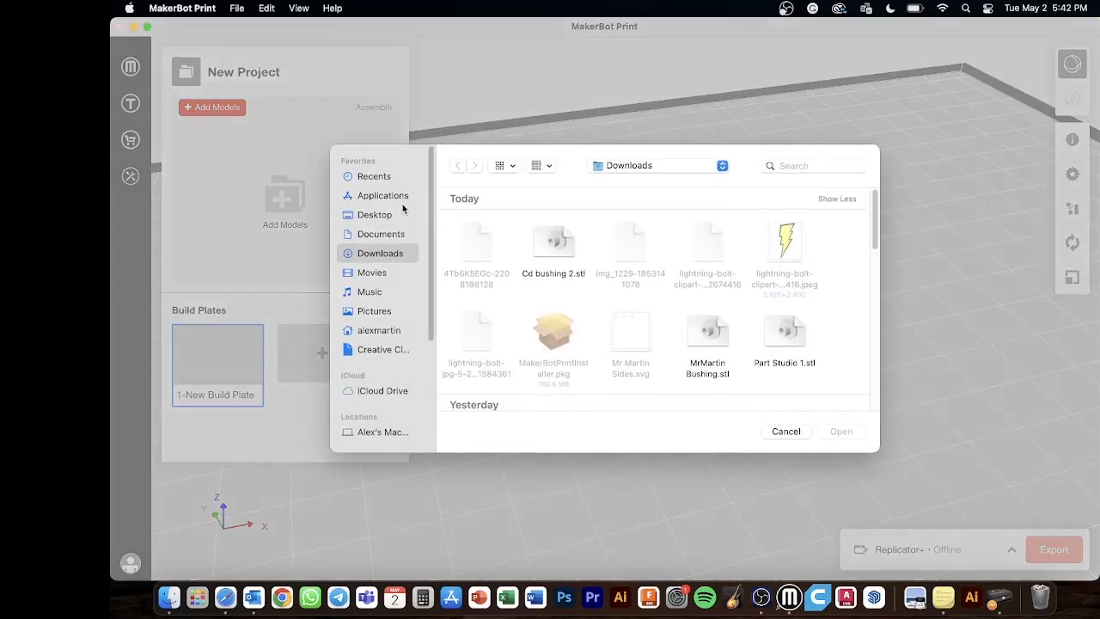
pyautogui.click(717, 346)
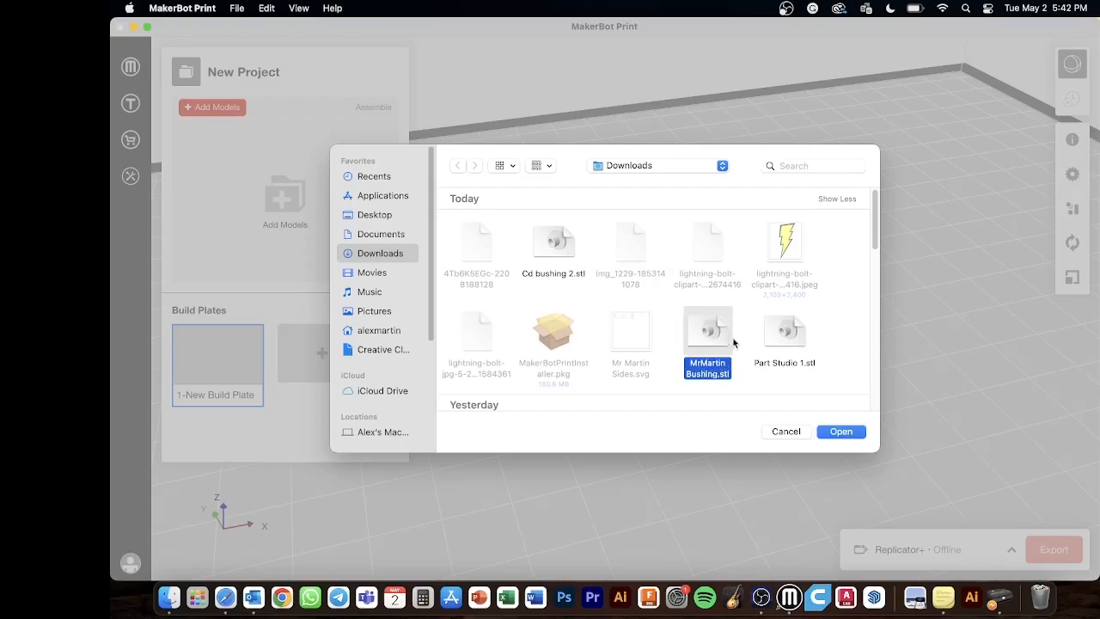
pyautogui.click(834, 431)
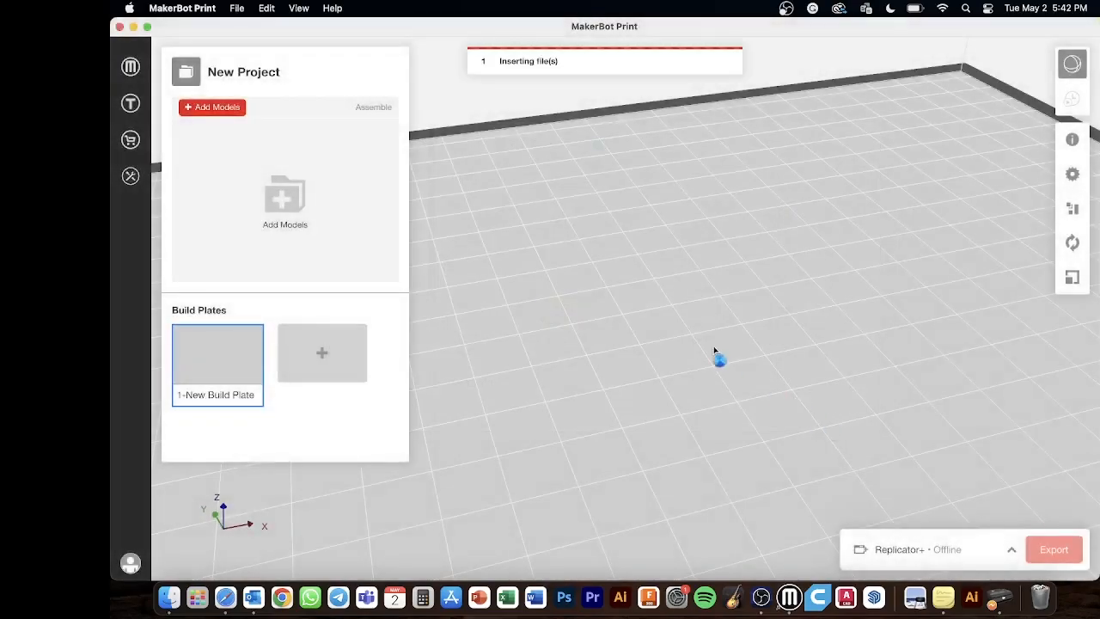
pyautogui.scroll(4, 649, 362)
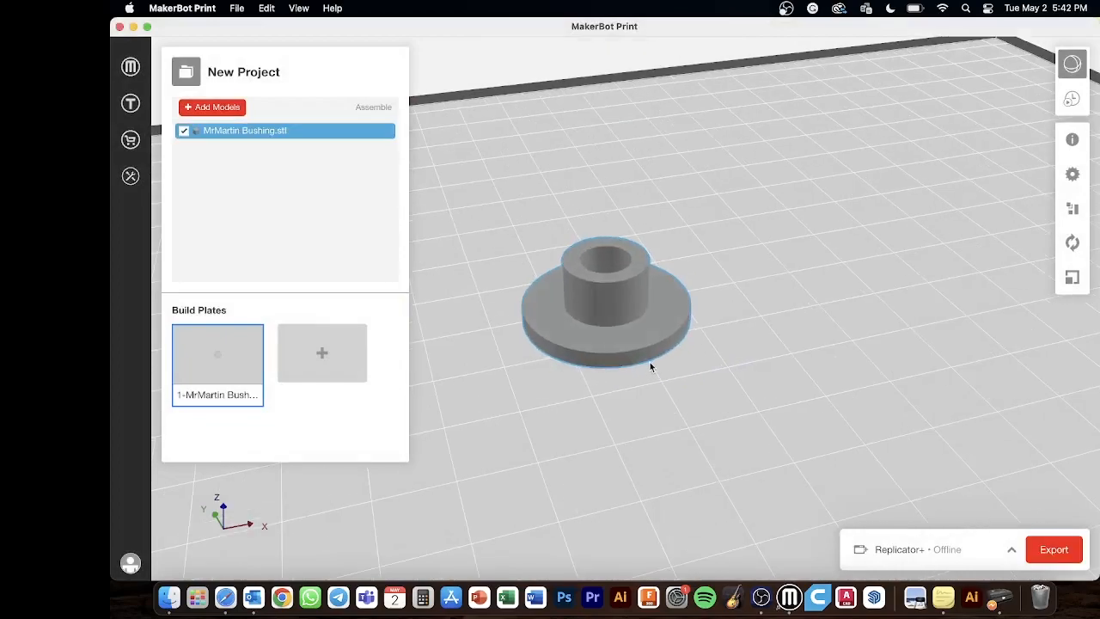
pyautogui.scroll(-5, 665, 359)
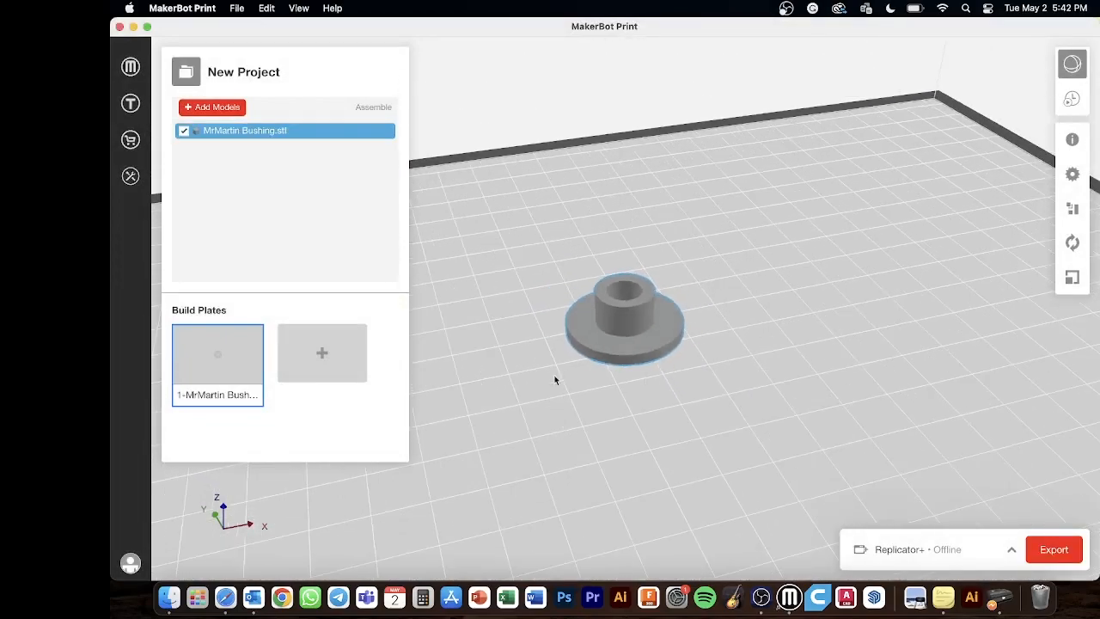
# Add the Cd bushing 2.stl file from Downloads to the project's build plate.
pyautogui.click(228, 110)
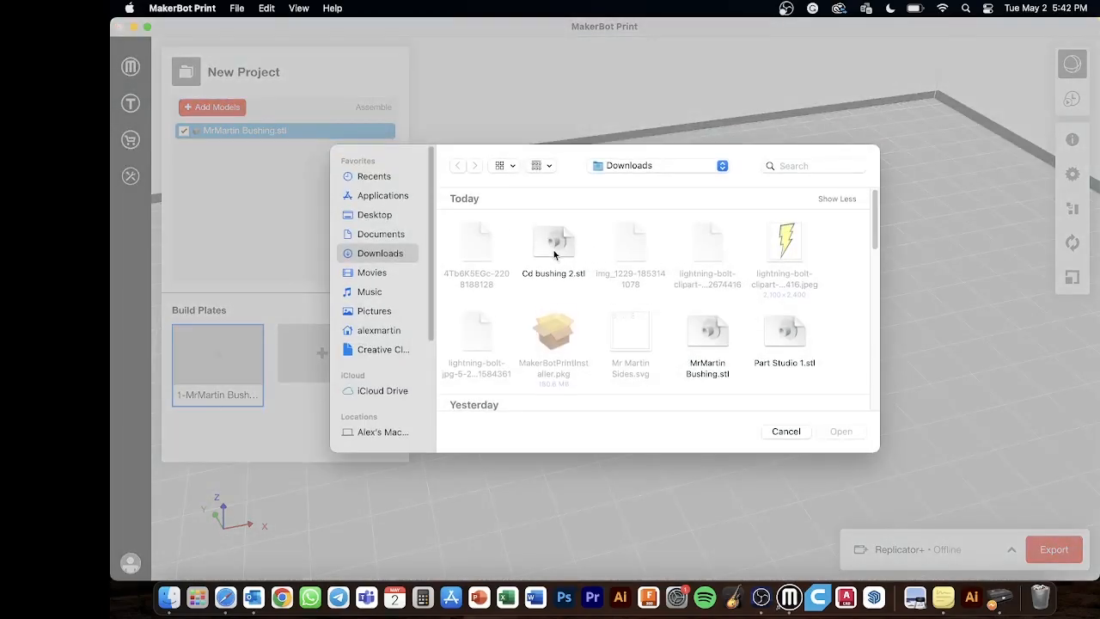
pyautogui.click(554, 248)
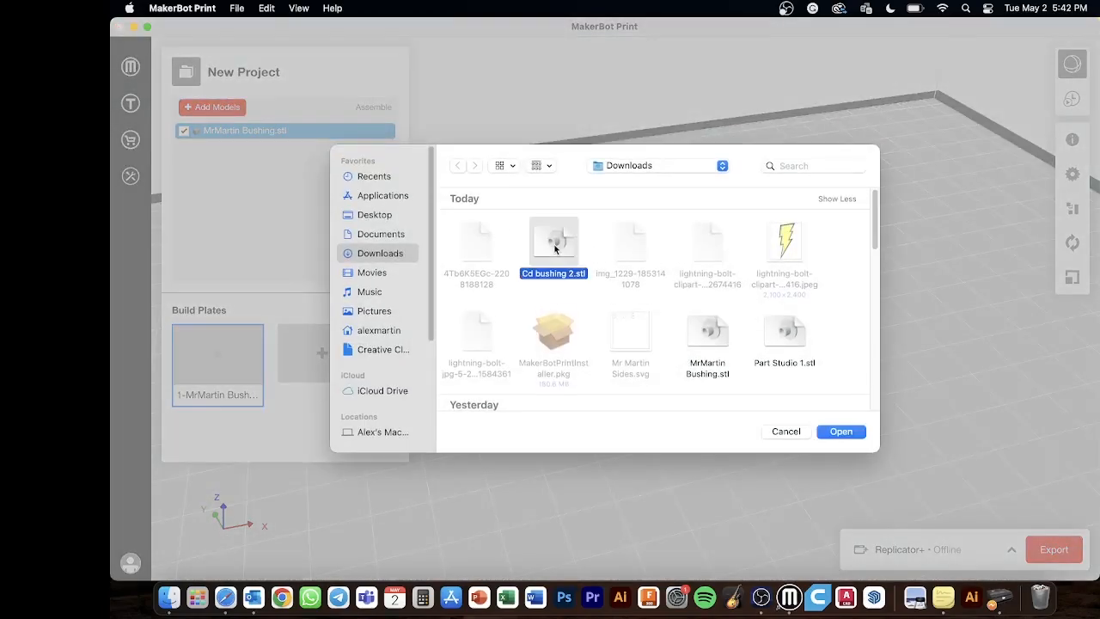
pyautogui.click(842, 430)
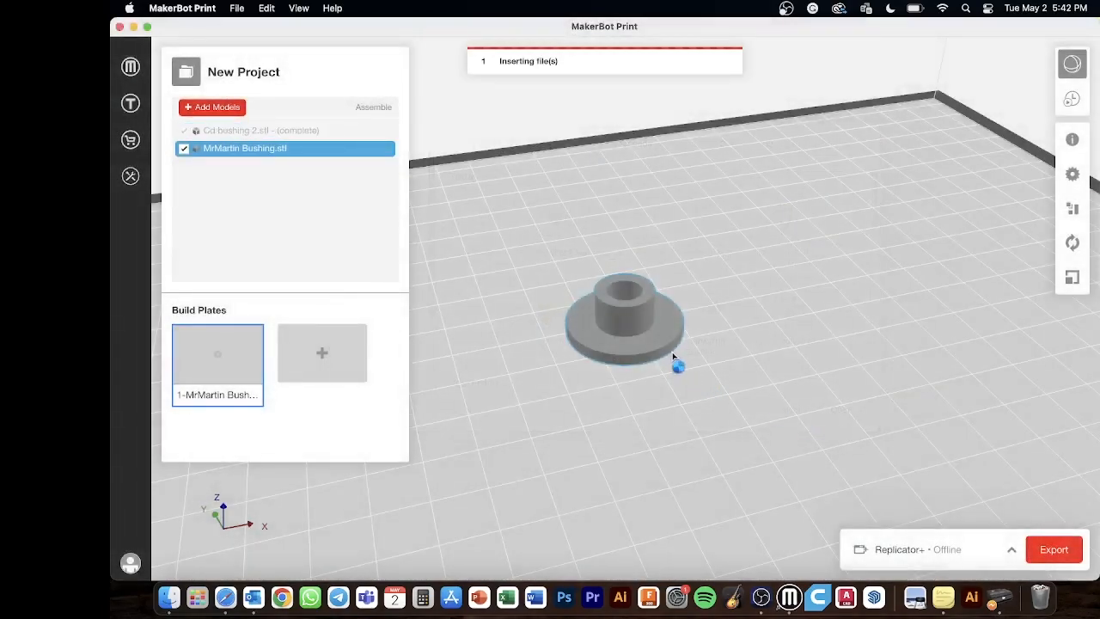
# Inspect the tiny Cd bushing 2 model beside the large bushing and delete it from the build plate.
pyautogui.moveTo(687, 355); pyautogui.dragTo(724, 394)
pyautogui.scroll(-3, 630, 323)
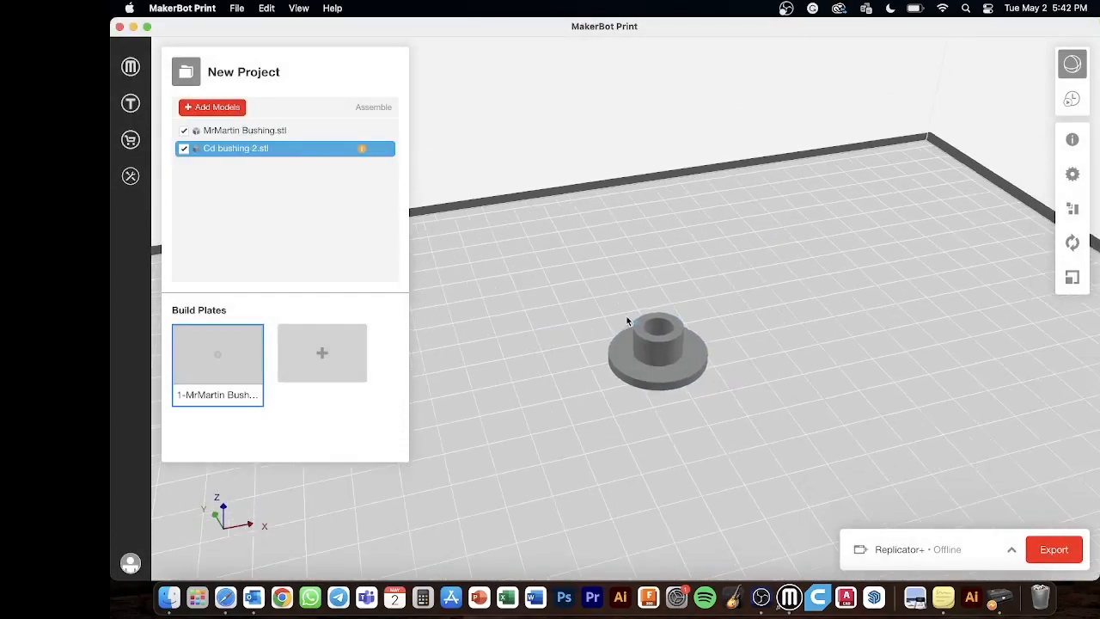
pyautogui.scroll(2, 634, 328)
pyautogui.scroll(4, 628, 329)
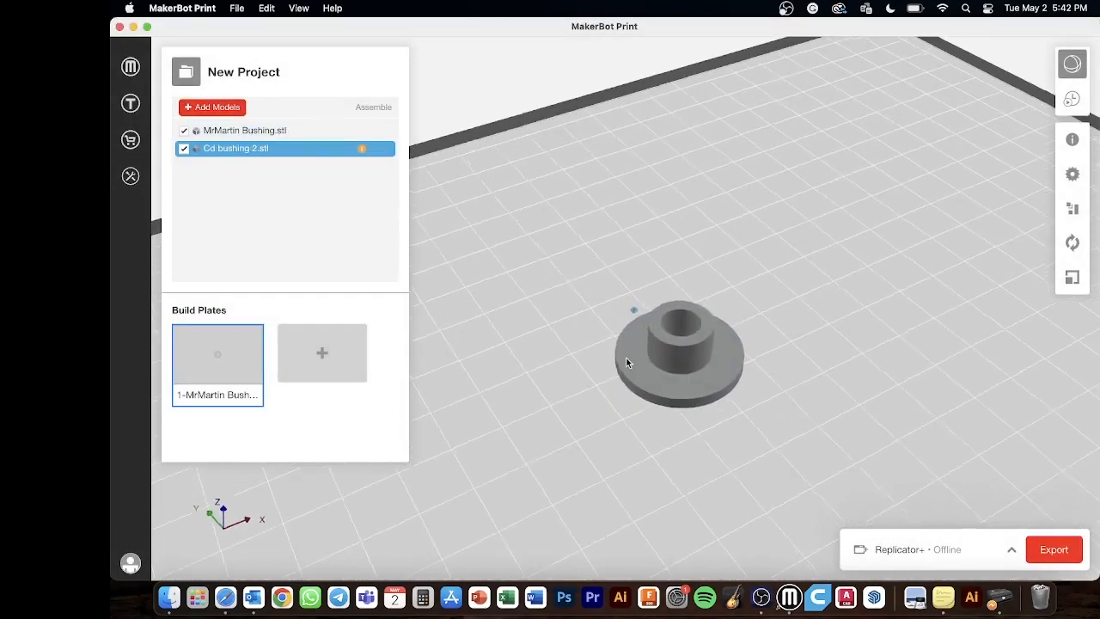
pyautogui.scroll(6, 630, 314)
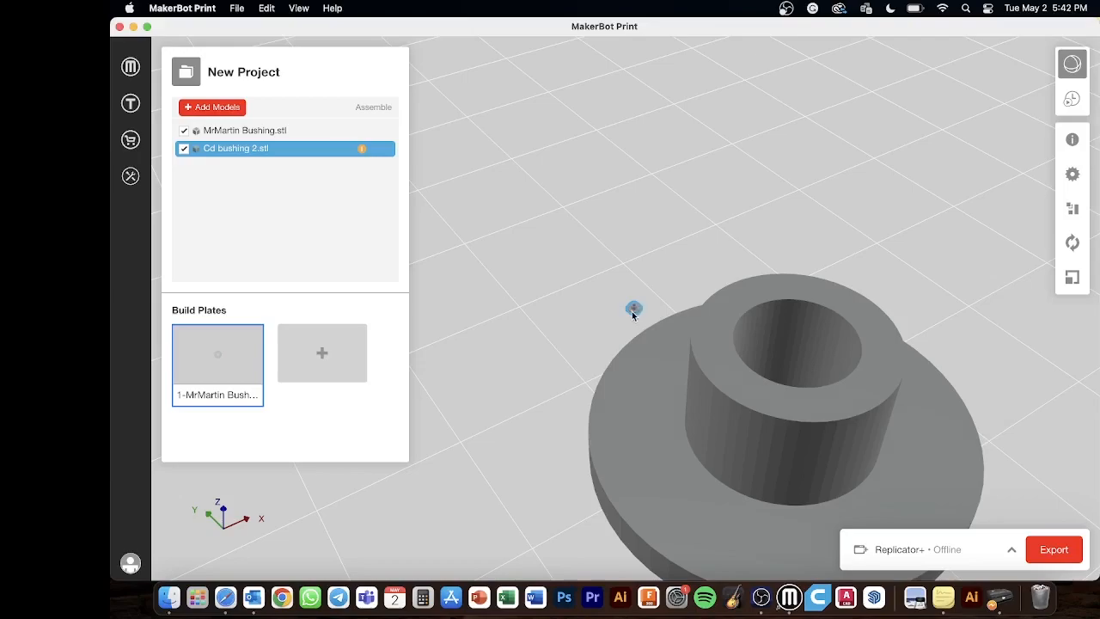
pyautogui.press('BackSpace')
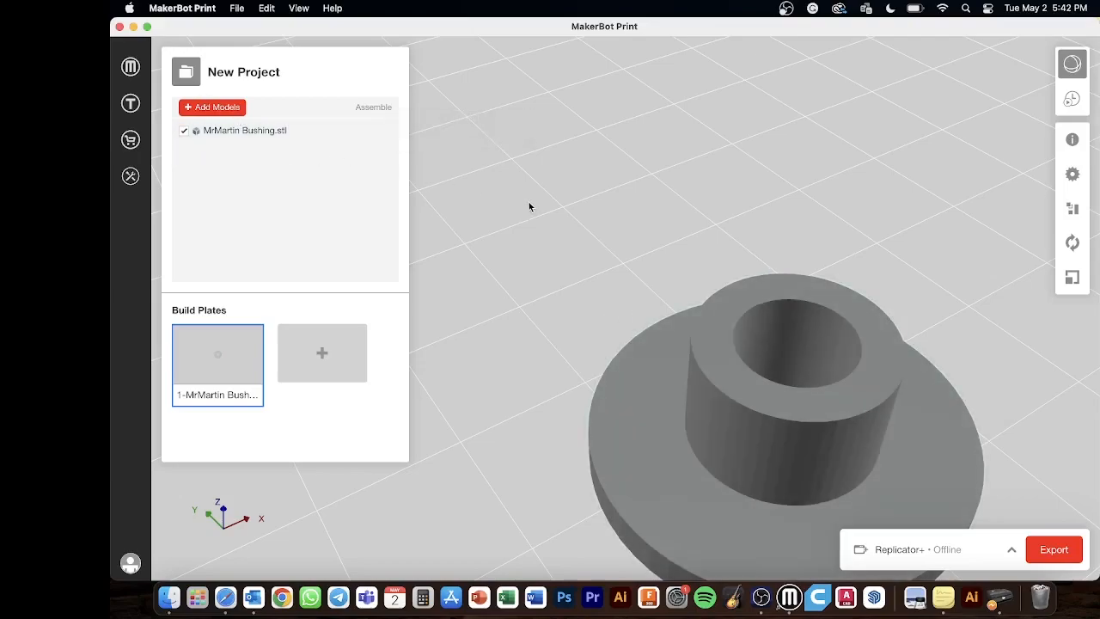
# Try to export the bushing's print file, named with the owner's name followed by "Bushing", and review the available save locations.
pyautogui.moveTo(571, 237); pyautogui.dragTo(531, 186, button='middle')
pyautogui.scroll(3, 548, 157)
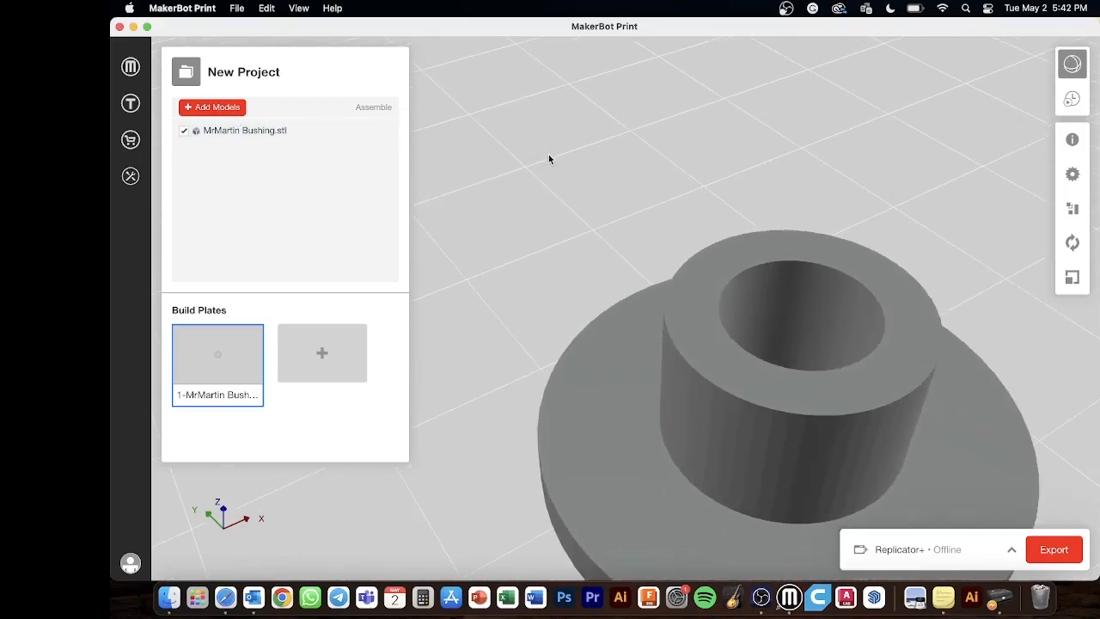
pyautogui.scroll(-4, 556, 166)
pyautogui.scroll(-10, 543, 206)
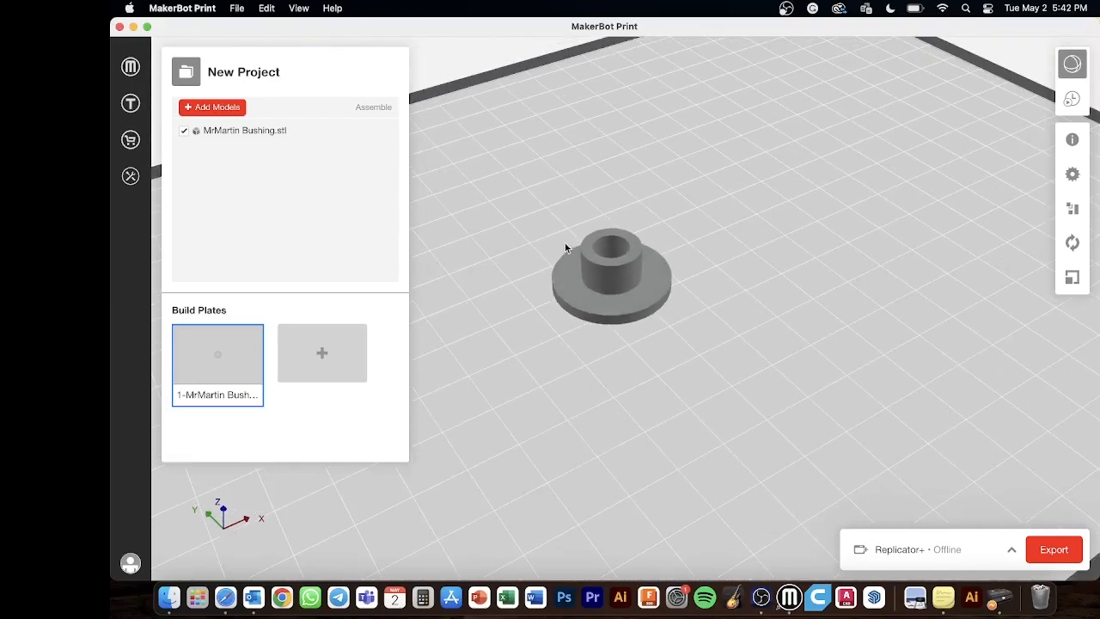
pyautogui.scroll(-4, 579, 241)
pyautogui.moveTo(544, 234); pyautogui.dragTo(705, 227, button='right')
pyautogui.moveTo(705, 224); pyautogui.dragTo(730, 262, button='middle')
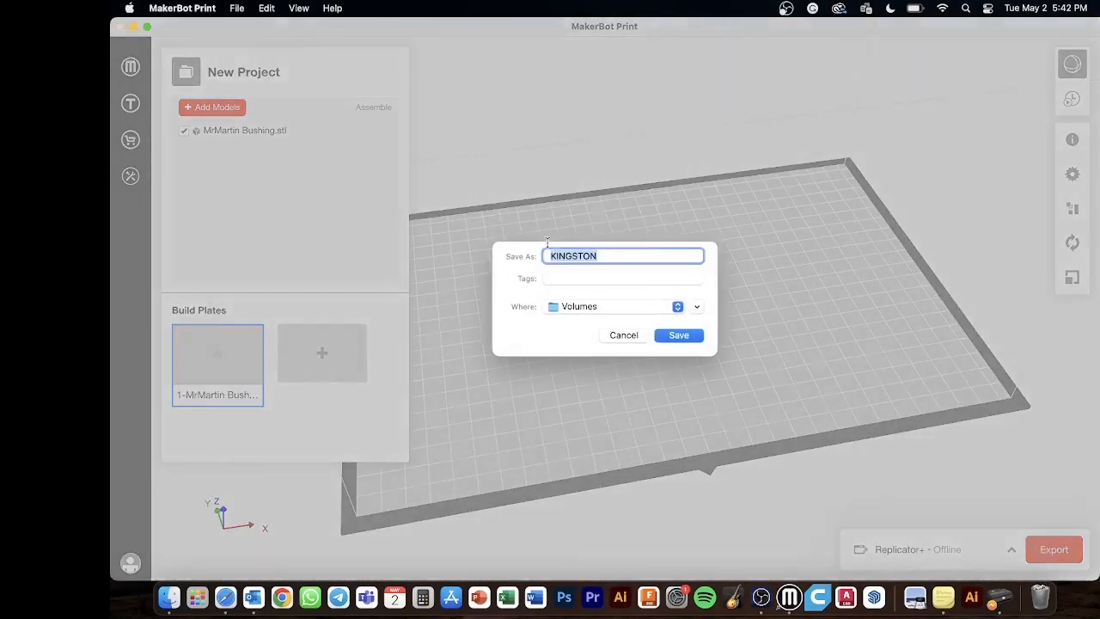
pyautogui.write('Mr Martin Bushing')
pyautogui.click(600, 306)
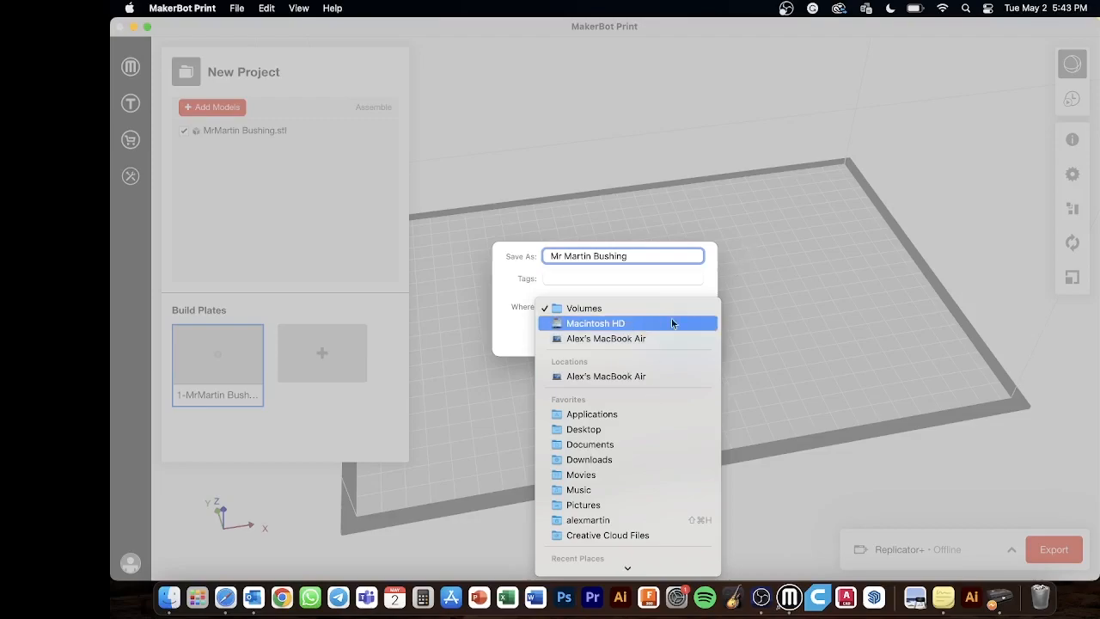
pyautogui.click(518, 323)
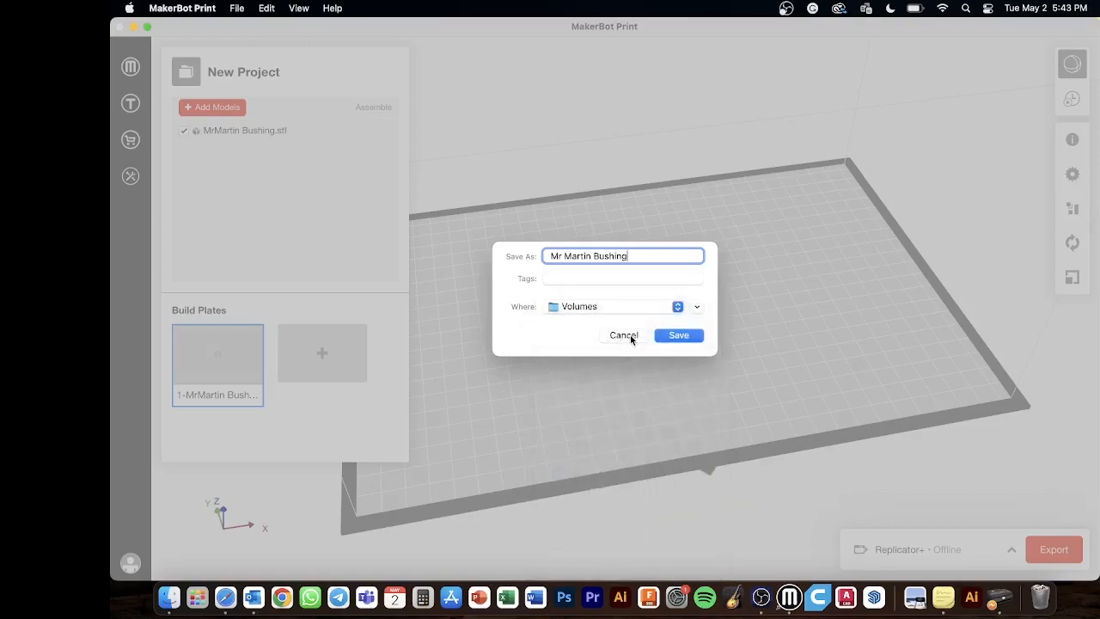
pyautogui.click(633, 339)
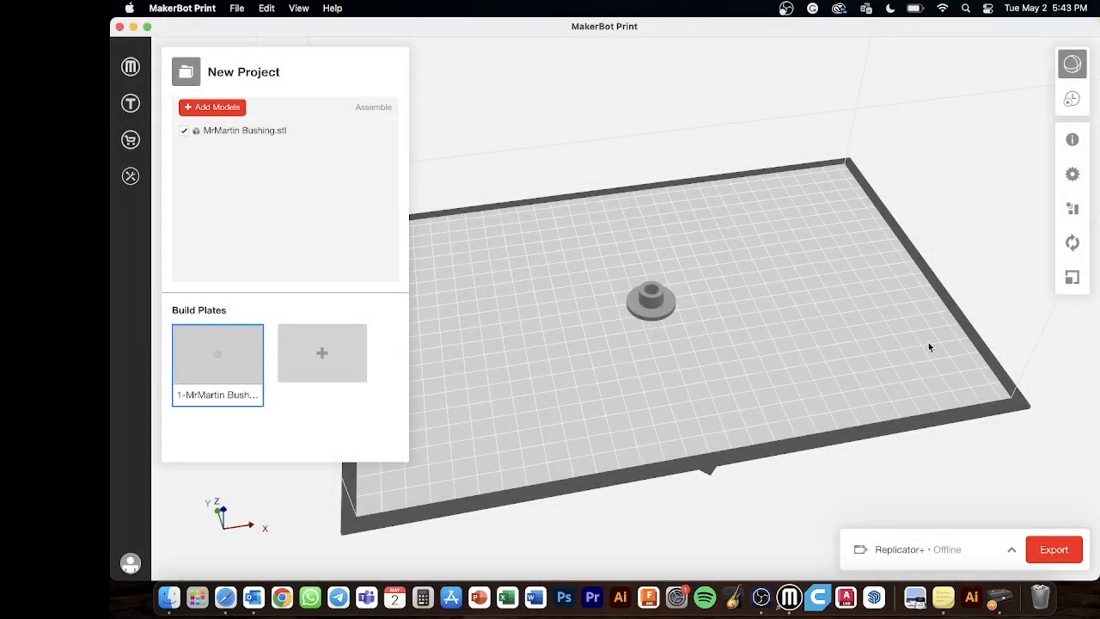